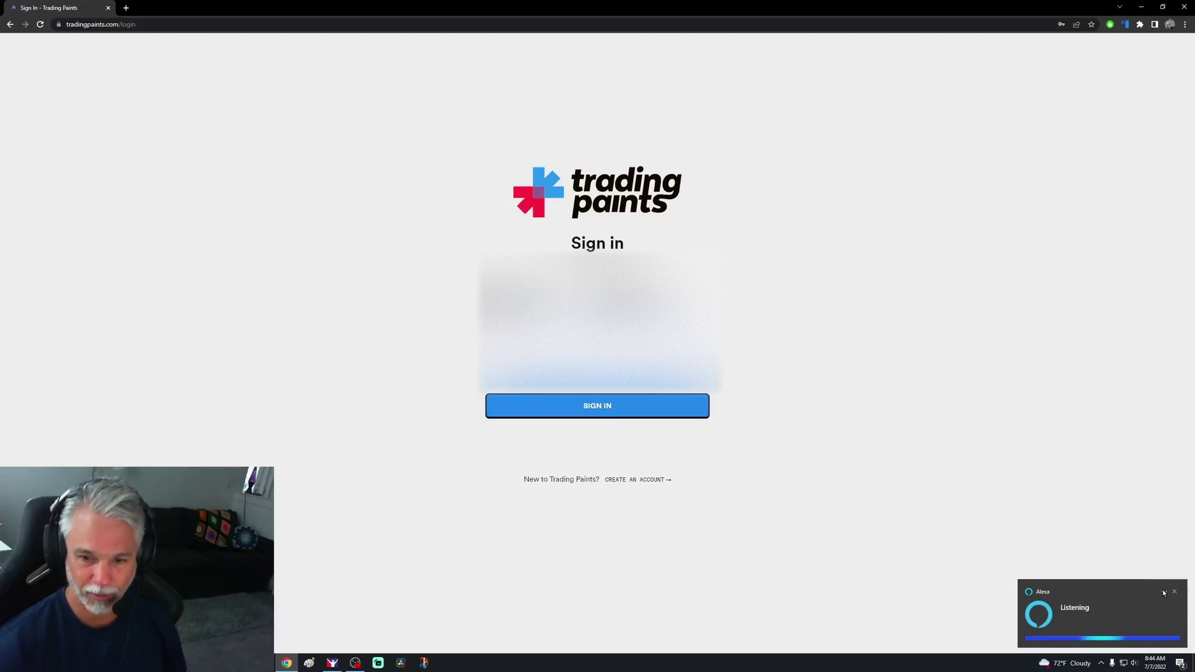
# Close the Alexa listening popup covering the Trading Paints sign-in page.
pyautogui.click(1175, 592)
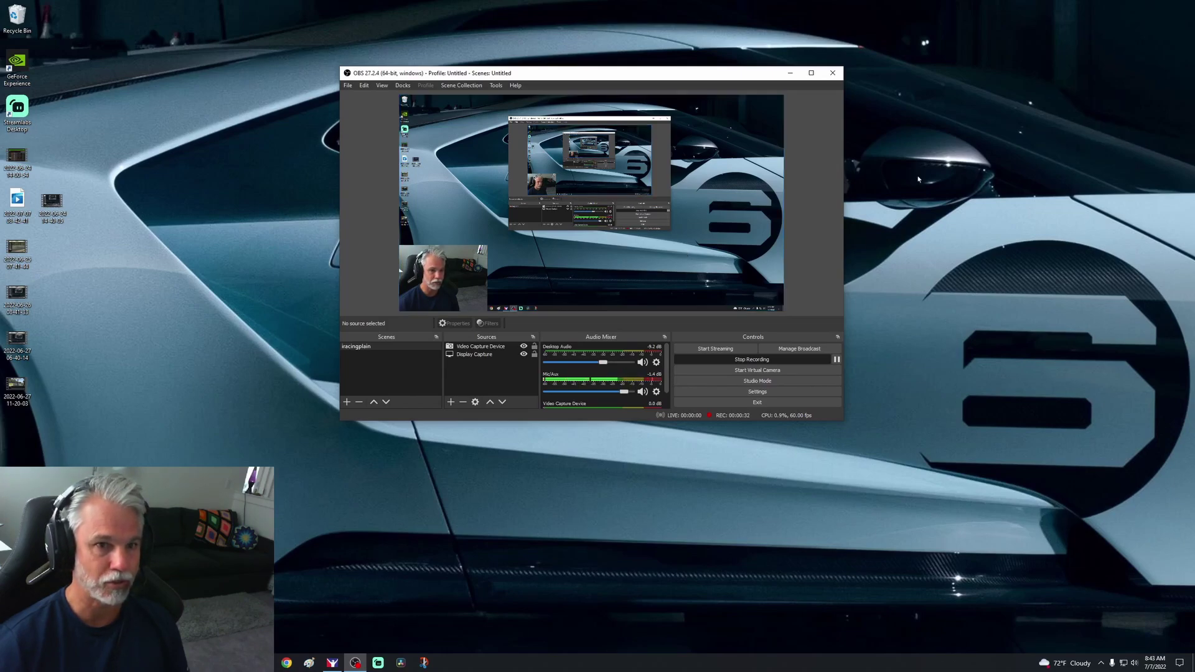
# Search Google for 'trading paint' from a new Chrome tab.
pyautogui.click(790, 73)
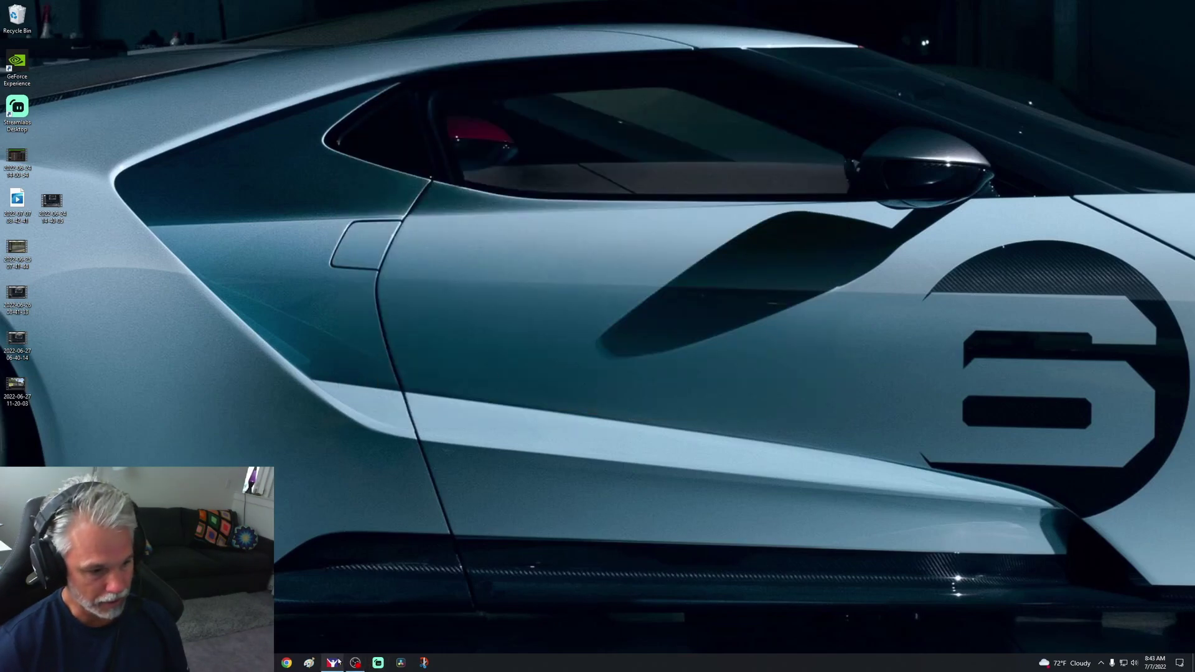
pyautogui.click(288, 663)
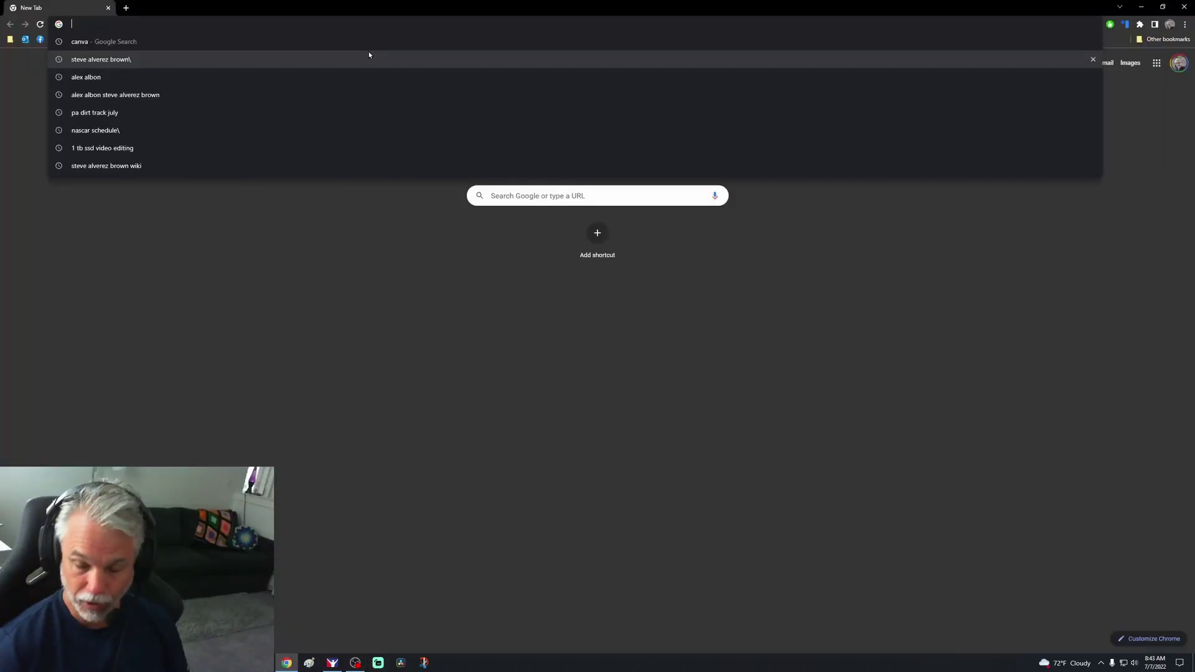
pyautogui.write('tra')
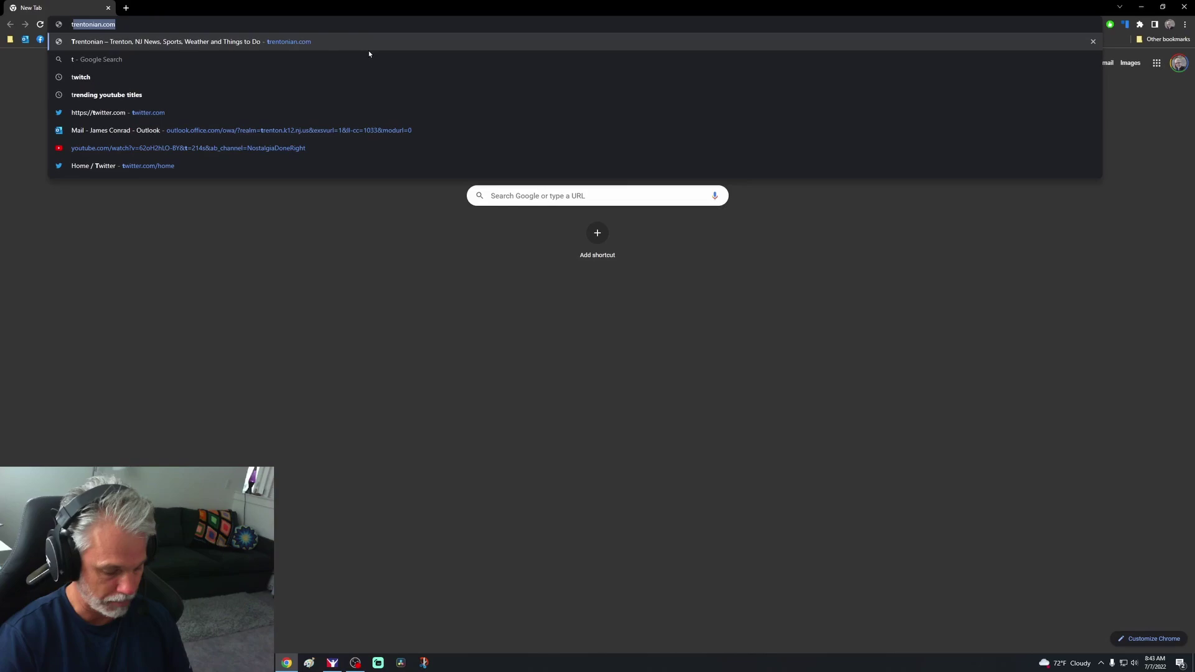
pyautogui.write('ding paint')
pyautogui.press('Return')
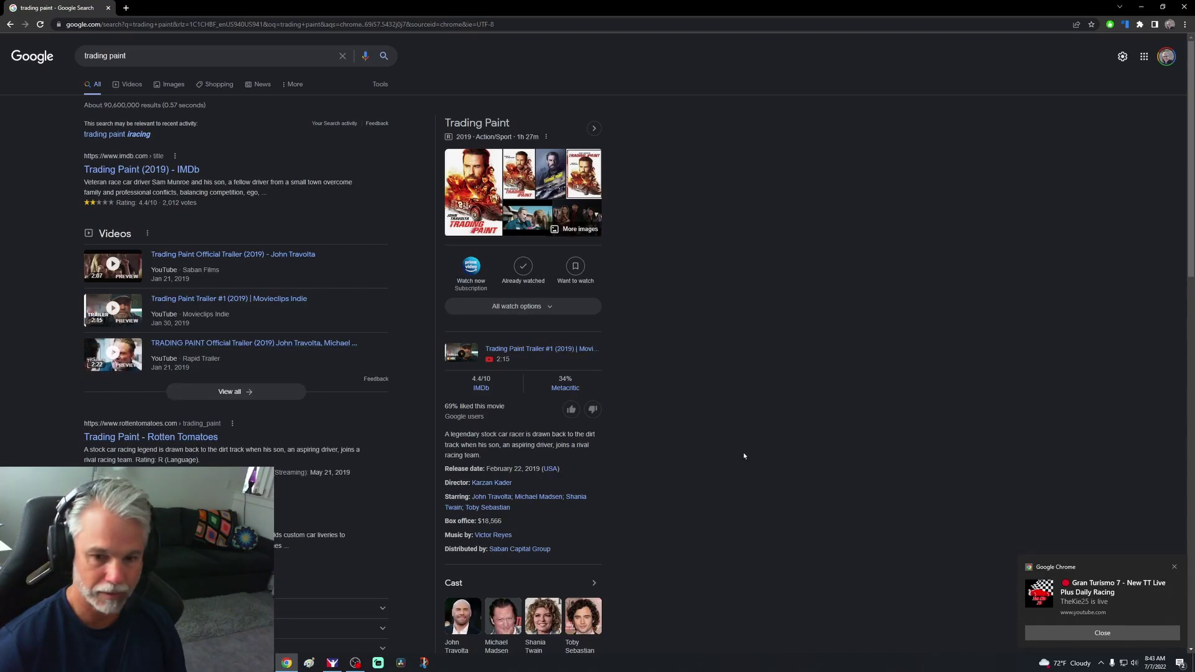
# Dismiss the Gran Turismo 7 and IMSA notifications and open the Trading Paints site.
pyautogui.click(1103, 633)
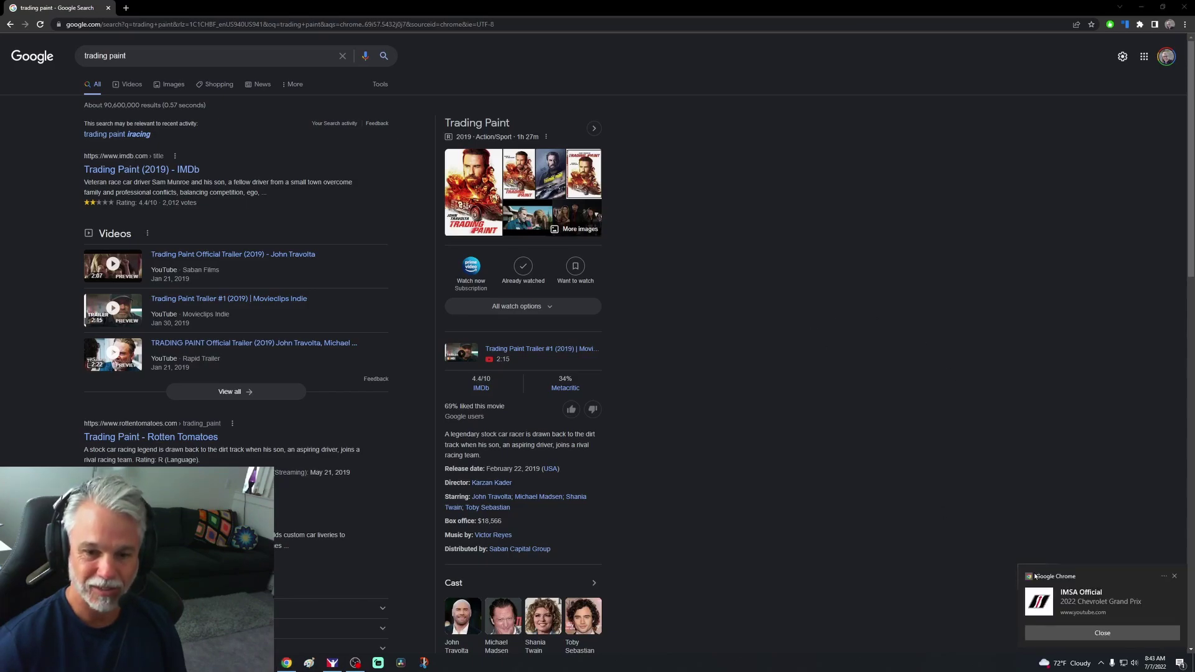
pyautogui.click(1175, 579)
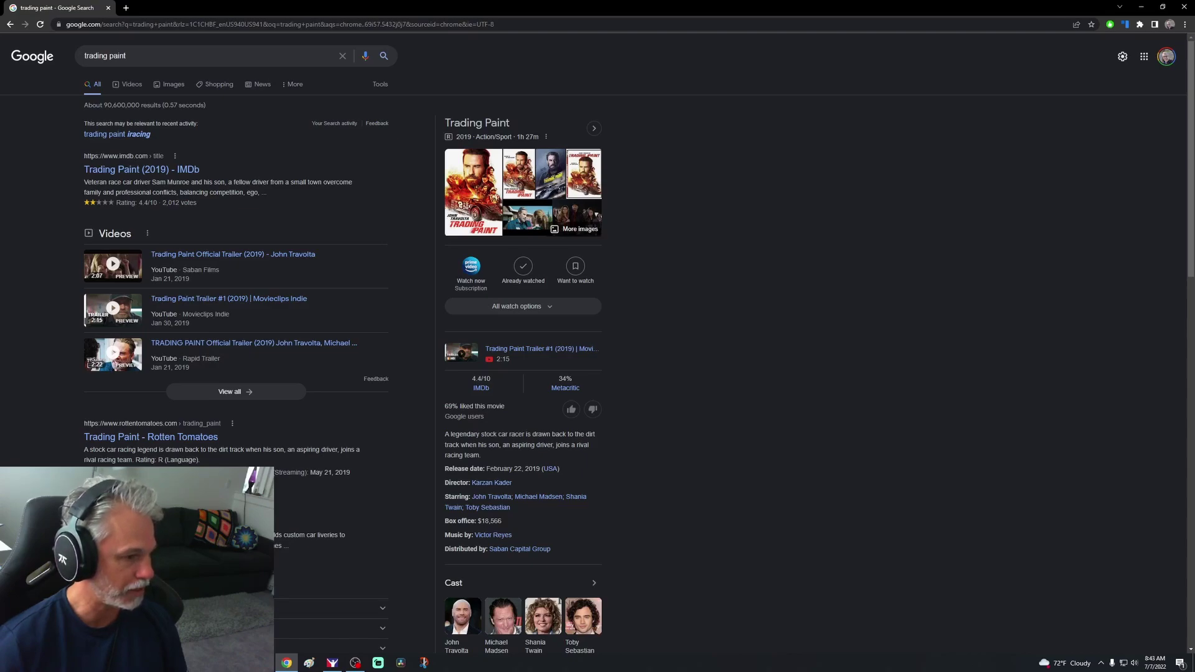
pyautogui.click(119, 523)
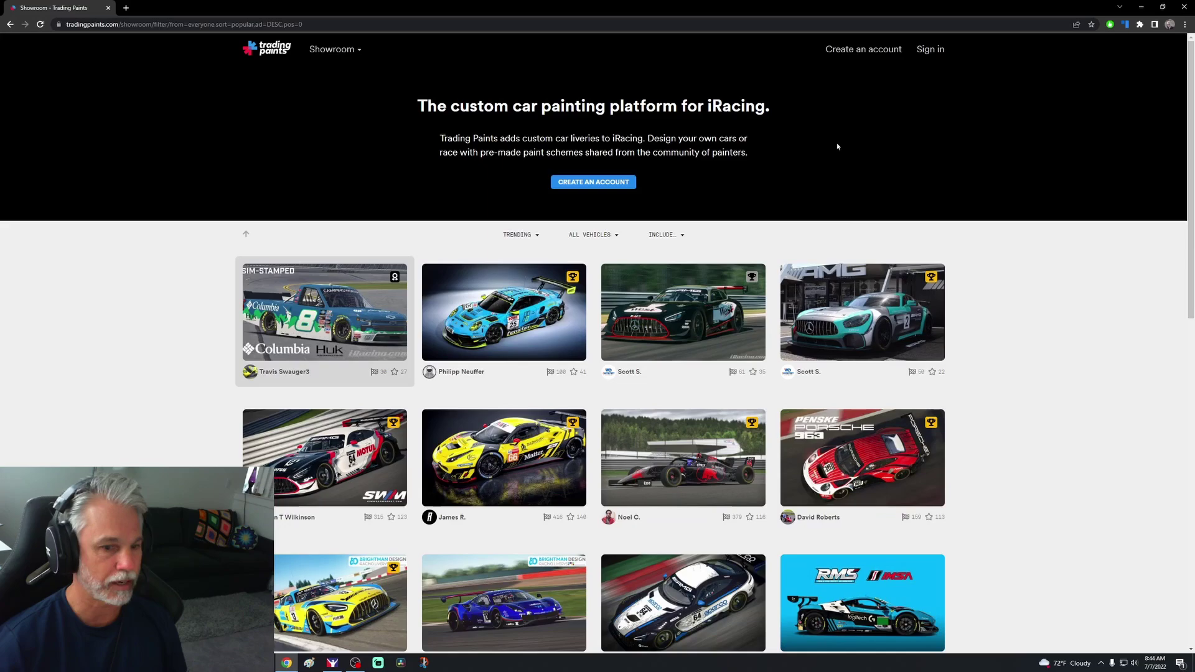
# Sign in to Trading Paints, closing the Alexa popup on the login page.
pyautogui.click(943, 54)
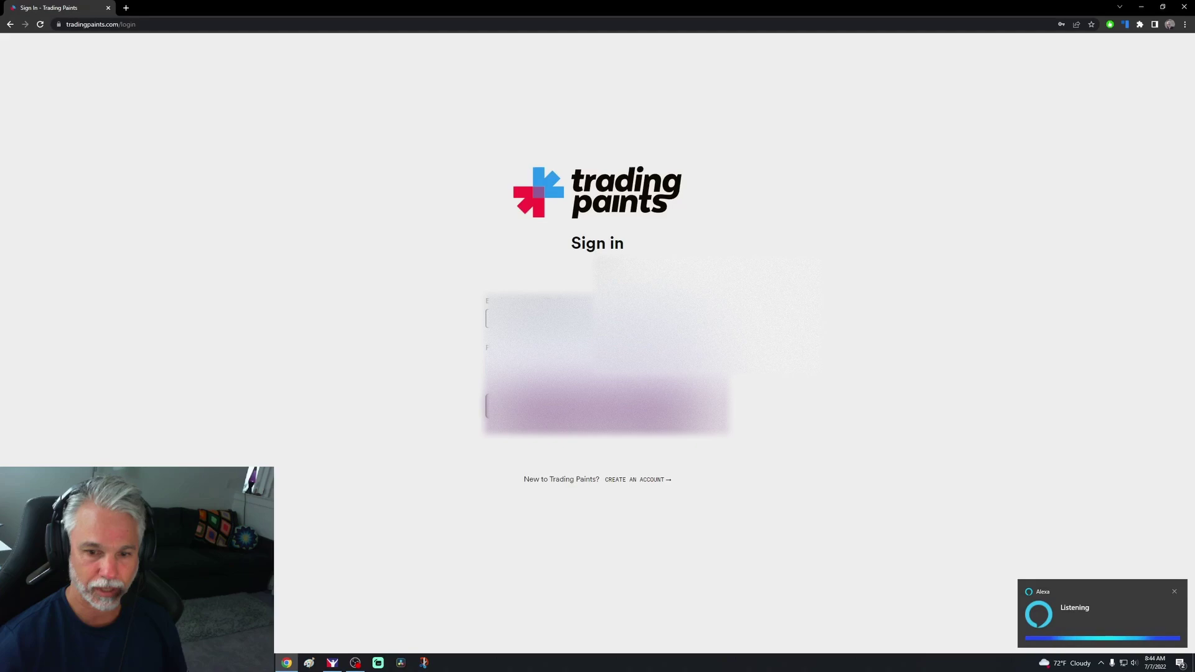
pyautogui.click(1176, 593)
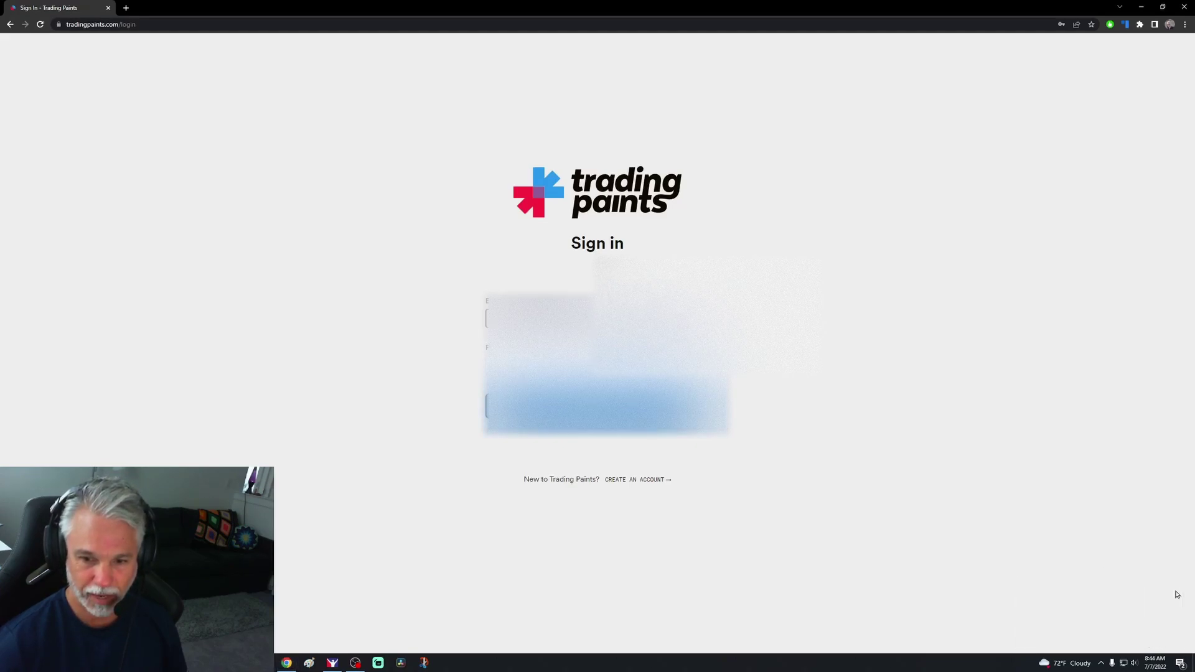
pyautogui.click(590, 408)
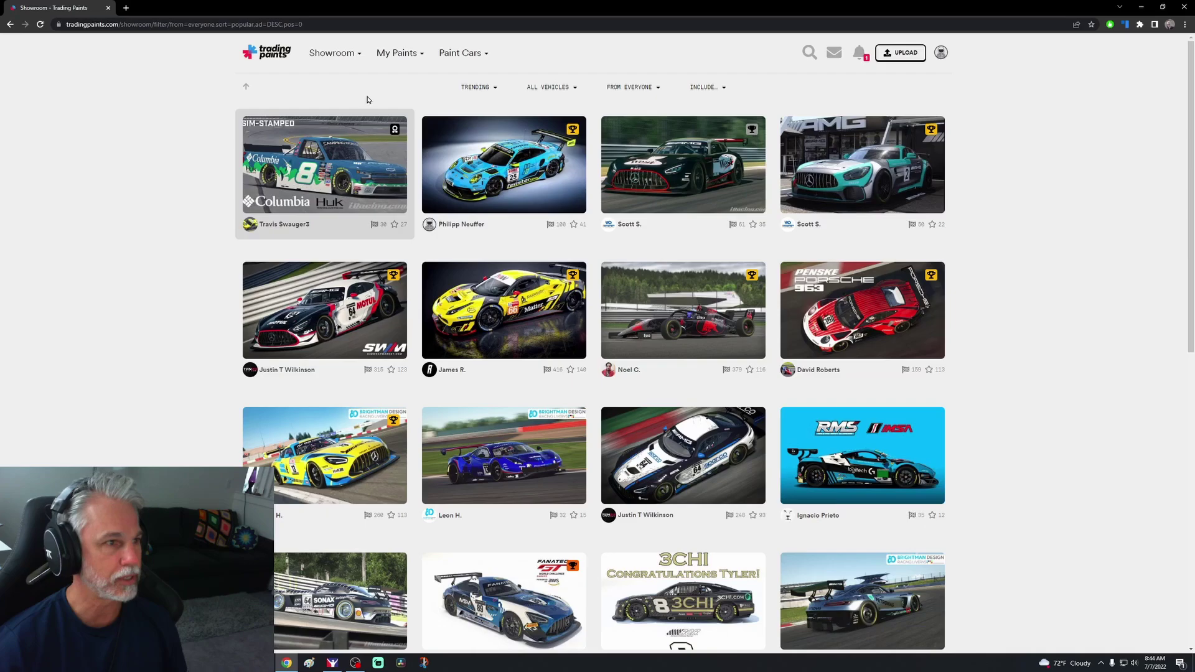
# Check the account's notifications and glance at the account menu.
pyautogui.moveTo(402, 55)
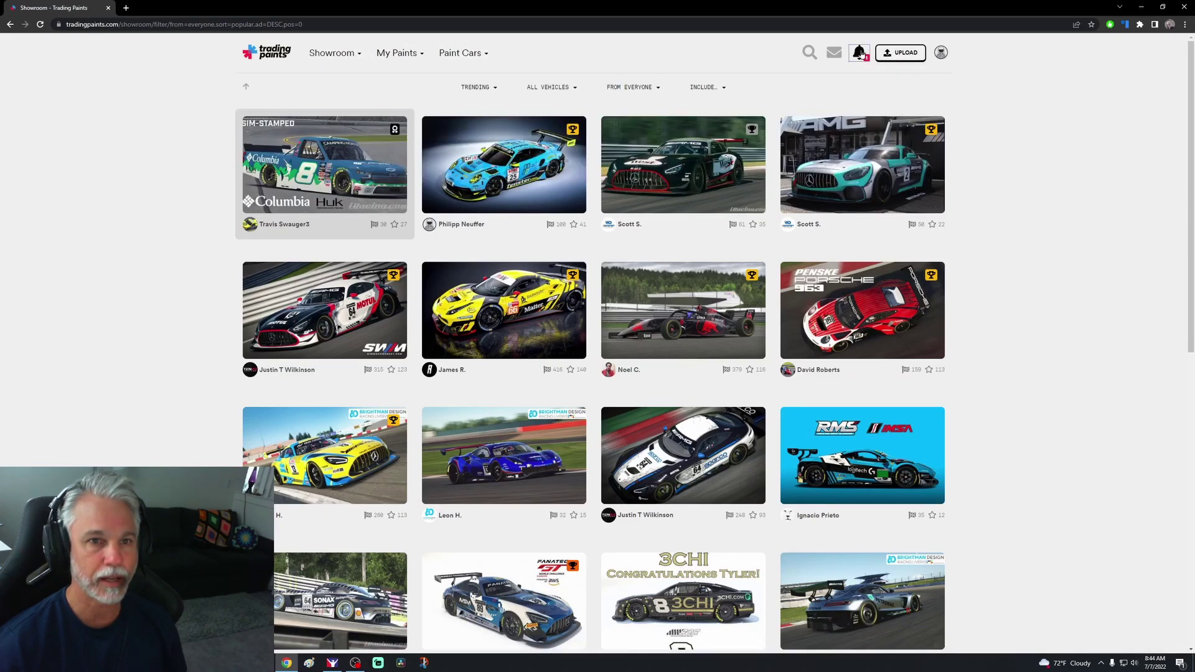
pyautogui.click(860, 53)
pyautogui.click(940, 52)
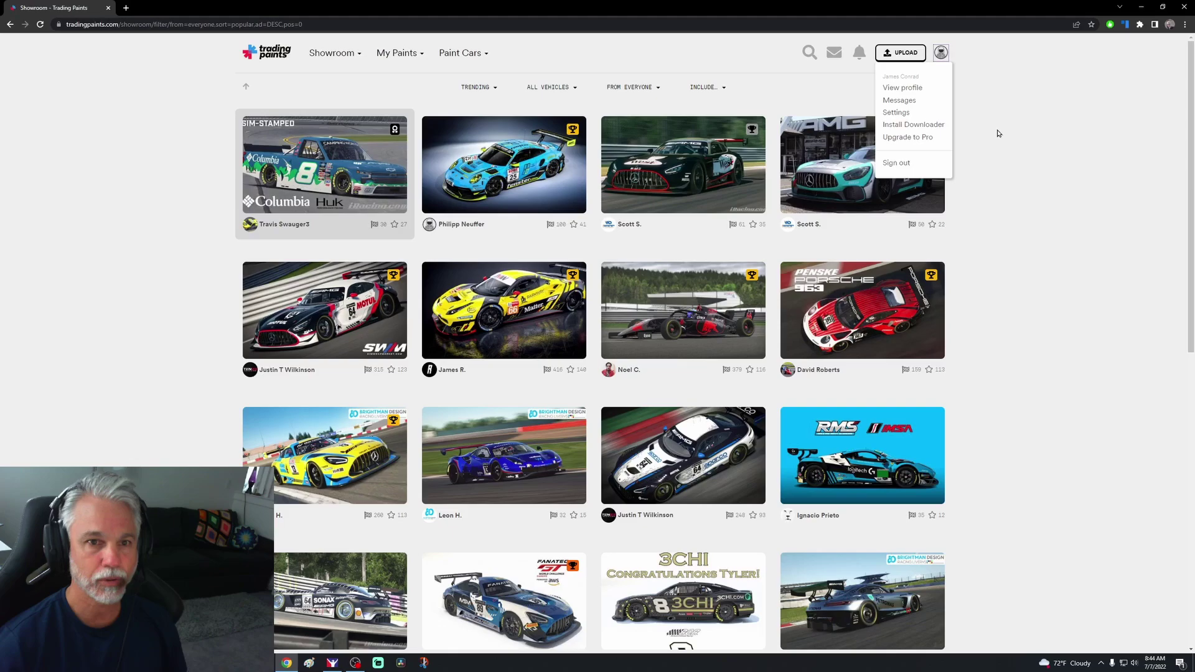
pyautogui.click(594, 207)
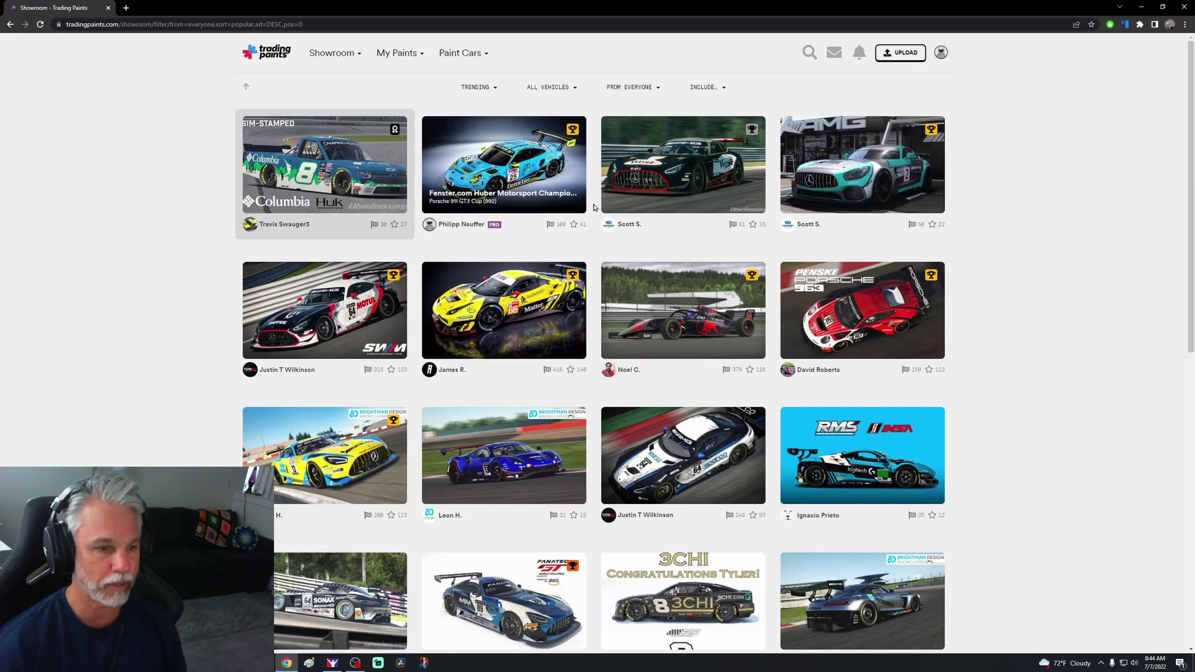
# Scroll through the showroom, then open your own profile page from the account menu.
pyautogui.scroll(-12, 595, 207)
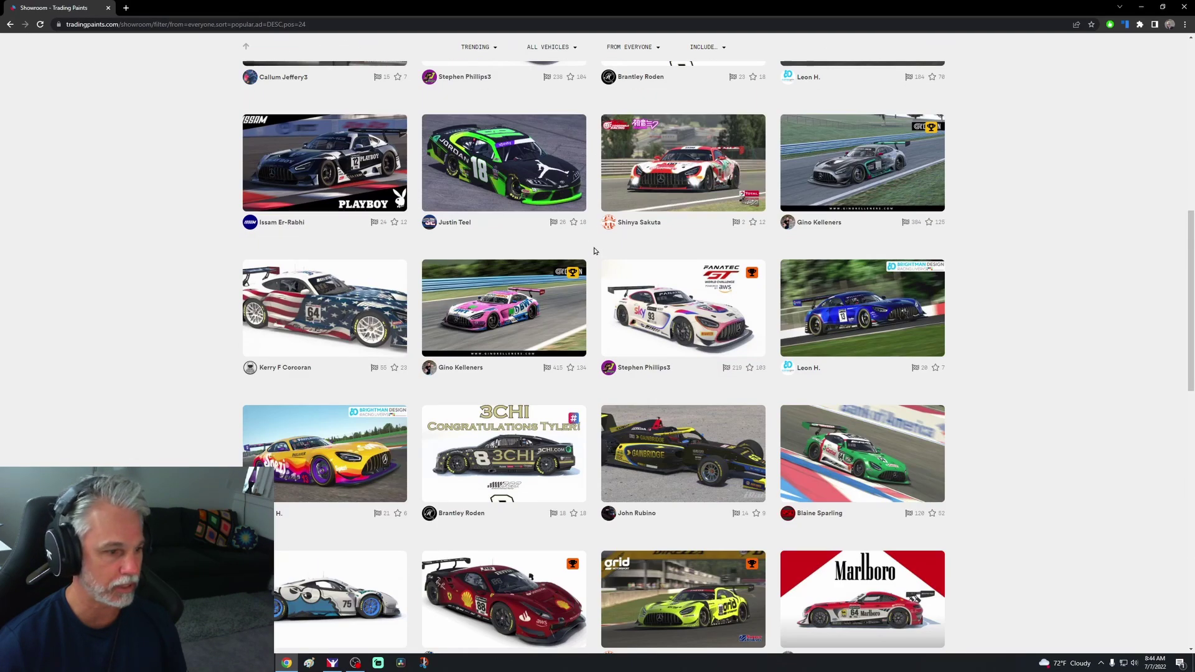
pyautogui.scroll(-12, 594, 251)
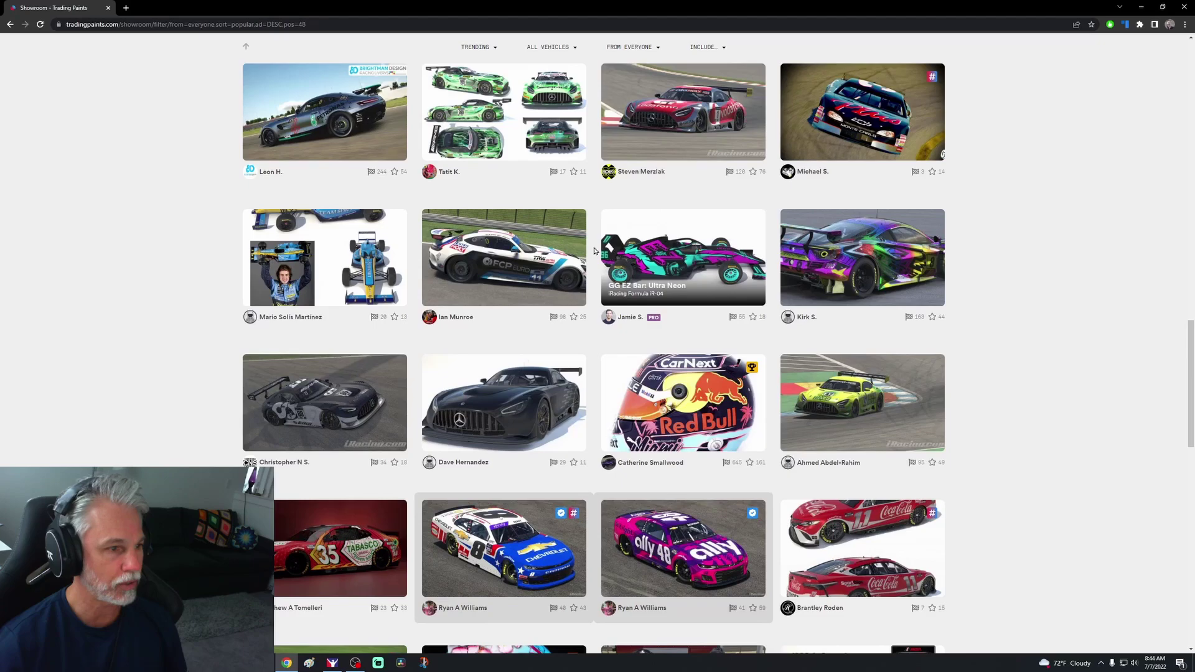
pyautogui.scroll(20, 595, 251)
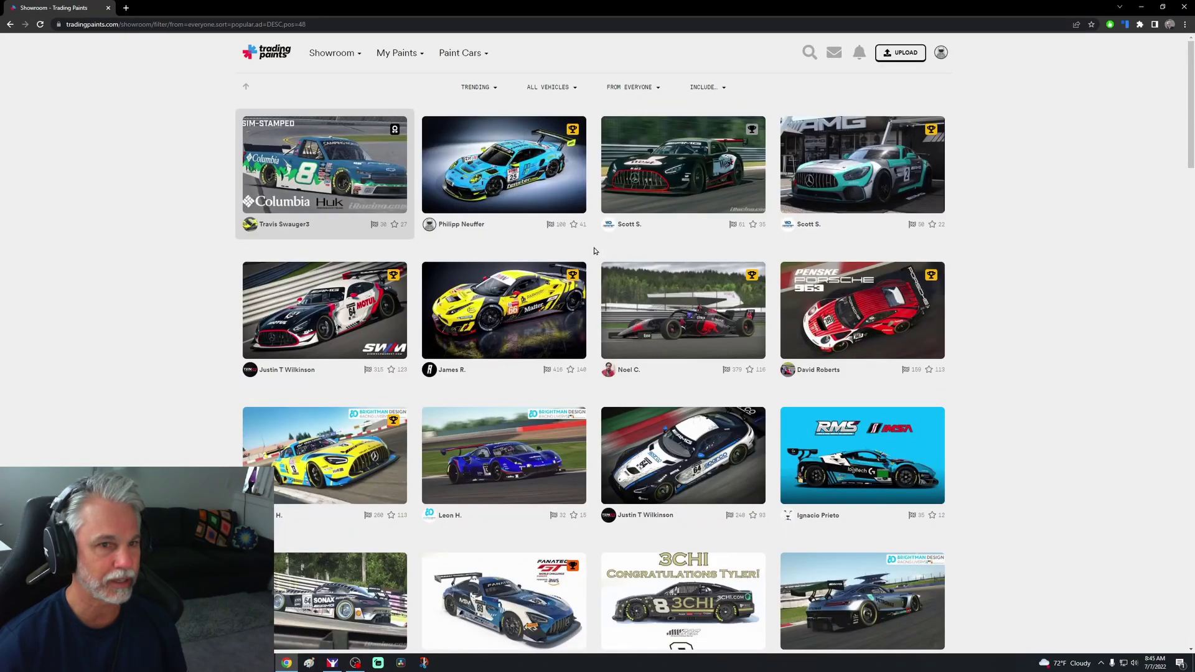
pyautogui.click(941, 55)
pyautogui.click(906, 88)
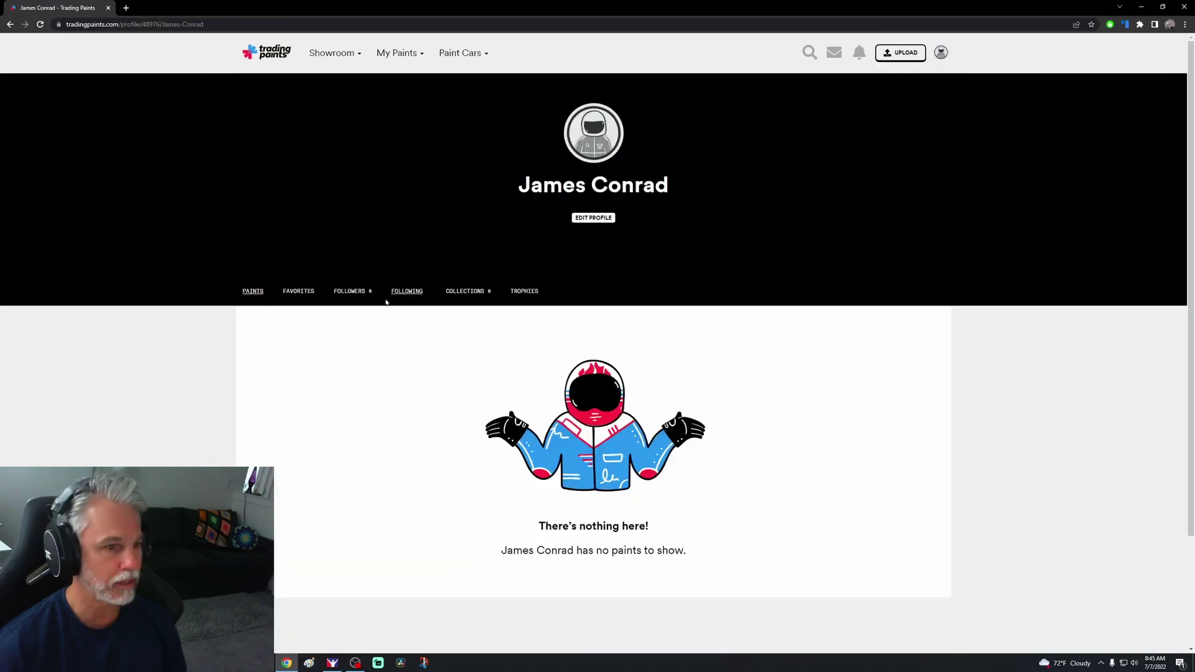
# Go to the Install Downloader page and download the Trading Paints Downloader installer.
pyautogui.click(527, 297)
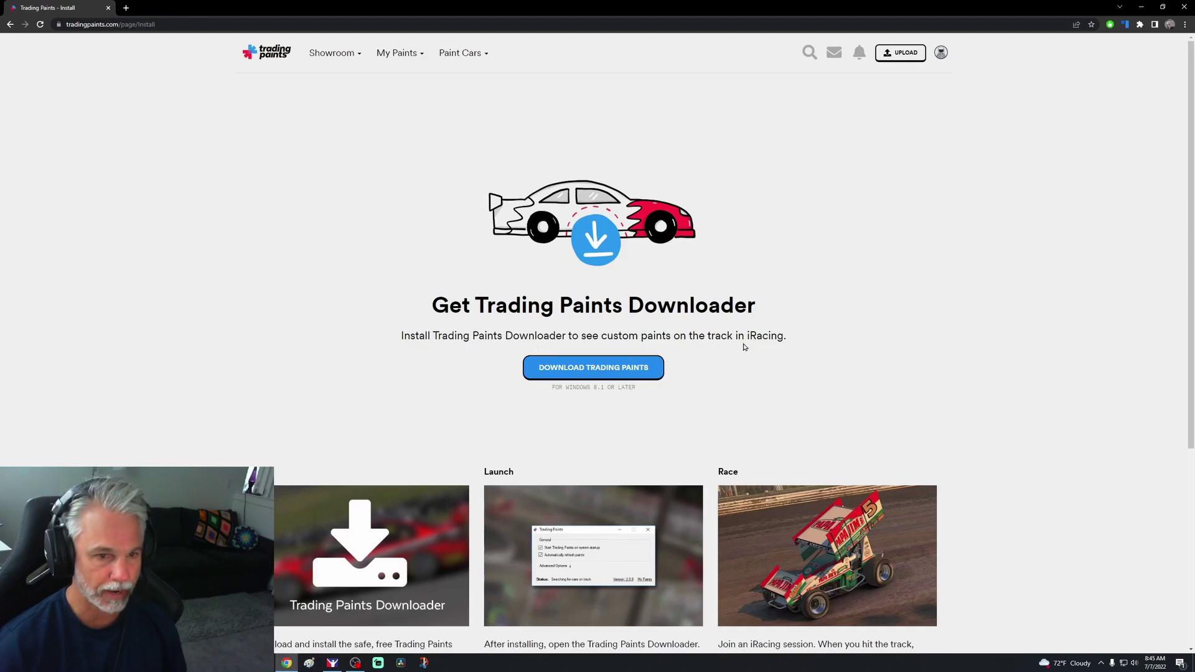
pyautogui.click(593, 372)
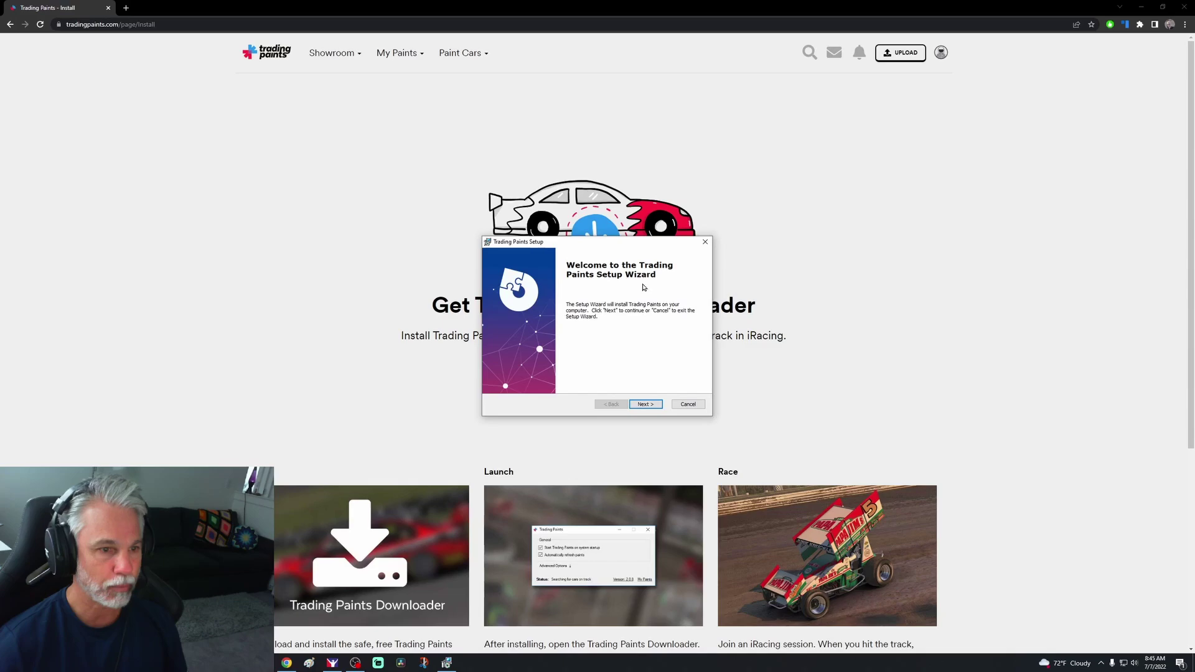
# Install the Downloader to the default folder and finish with Trading Paints launching.
pyautogui.click(646, 404)
pyautogui.click(648, 404)
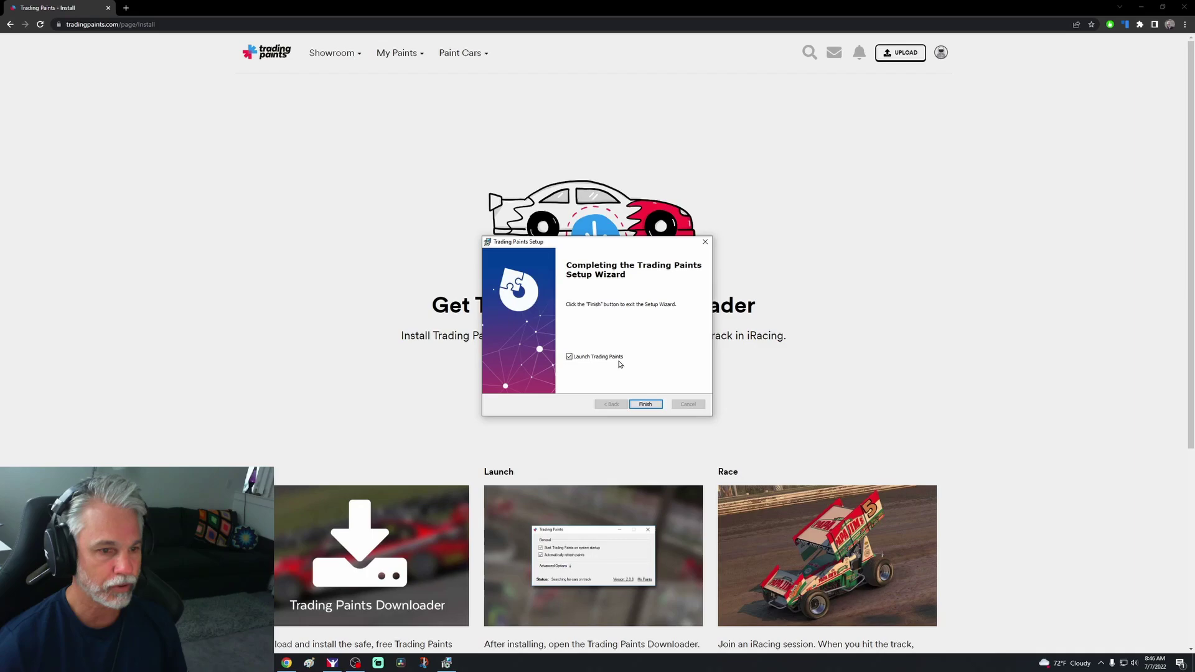
pyautogui.click(646, 404)
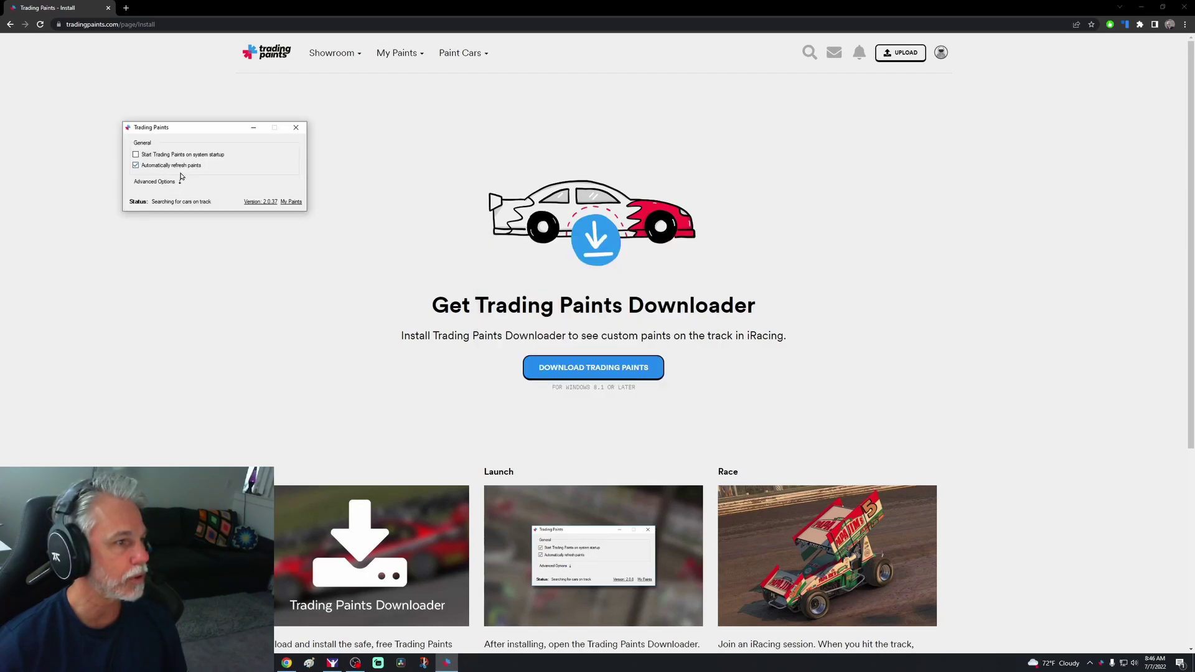
# Enable 'Start Trading Paints on system startup' under Advanced Options, save, and dismiss the running notice.
pyautogui.click(178, 182)
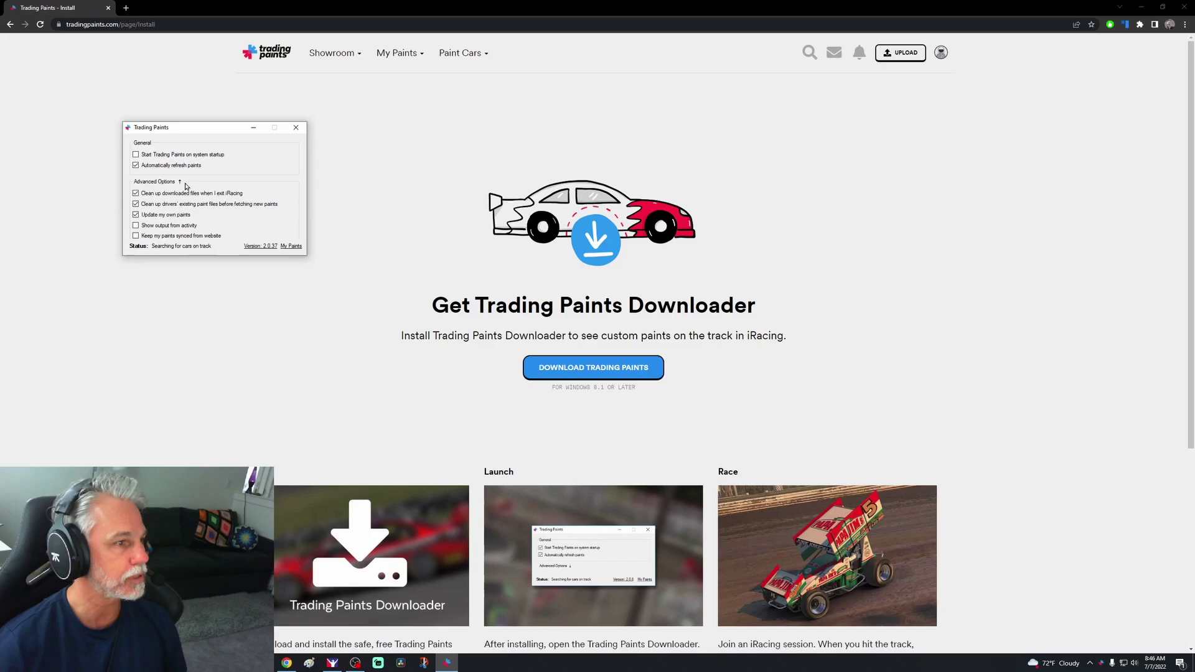
pyautogui.click(135, 156)
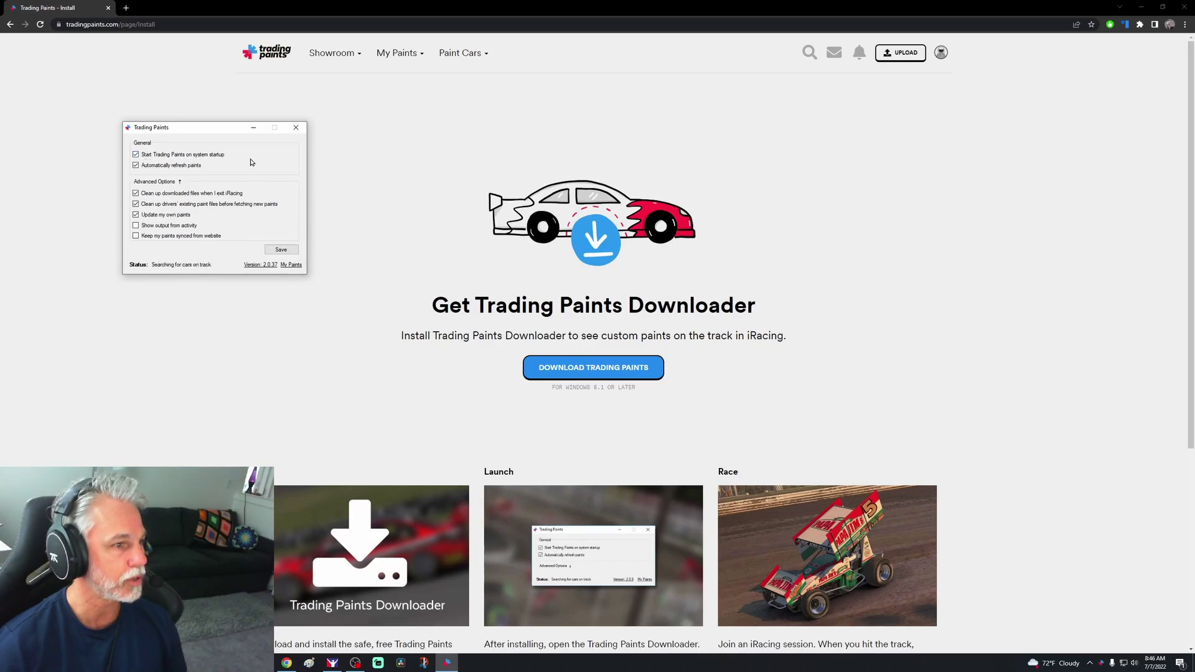
pyautogui.click(281, 249)
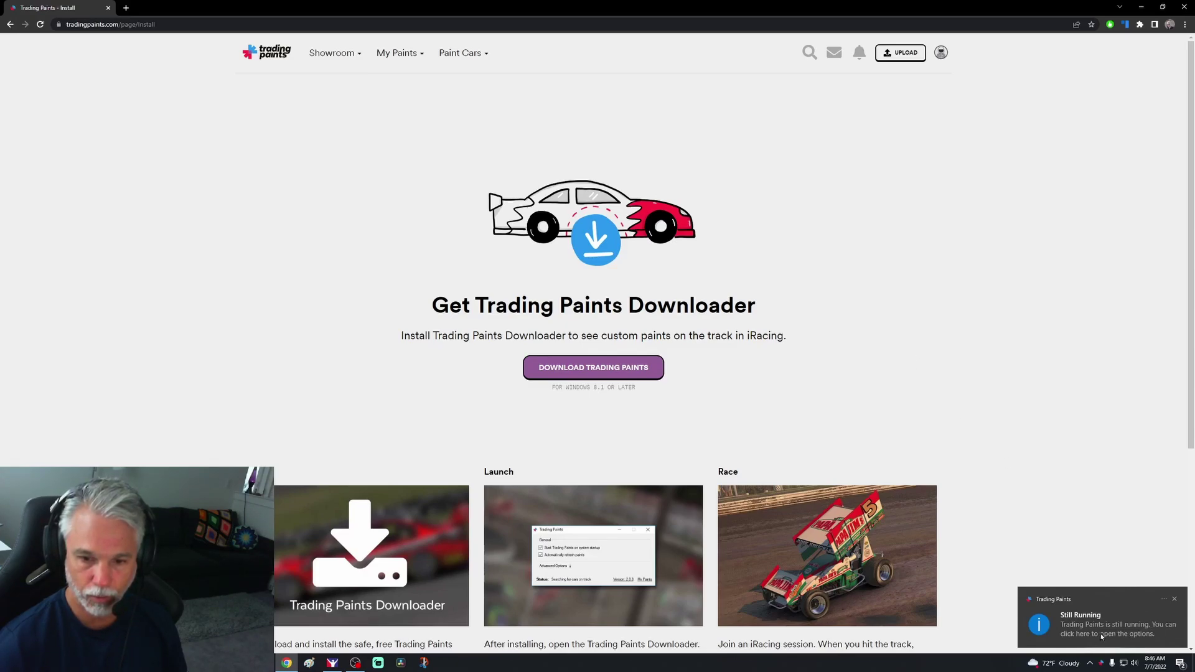
pyautogui.click(578, 238)
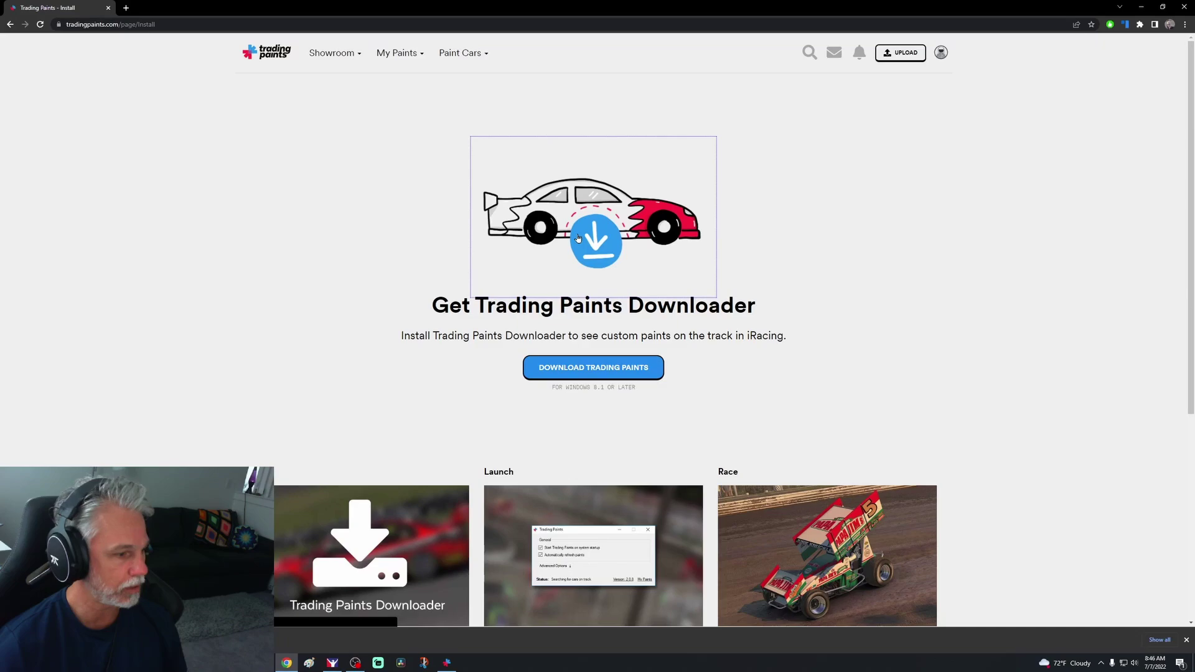
pyautogui.click(685, 404)
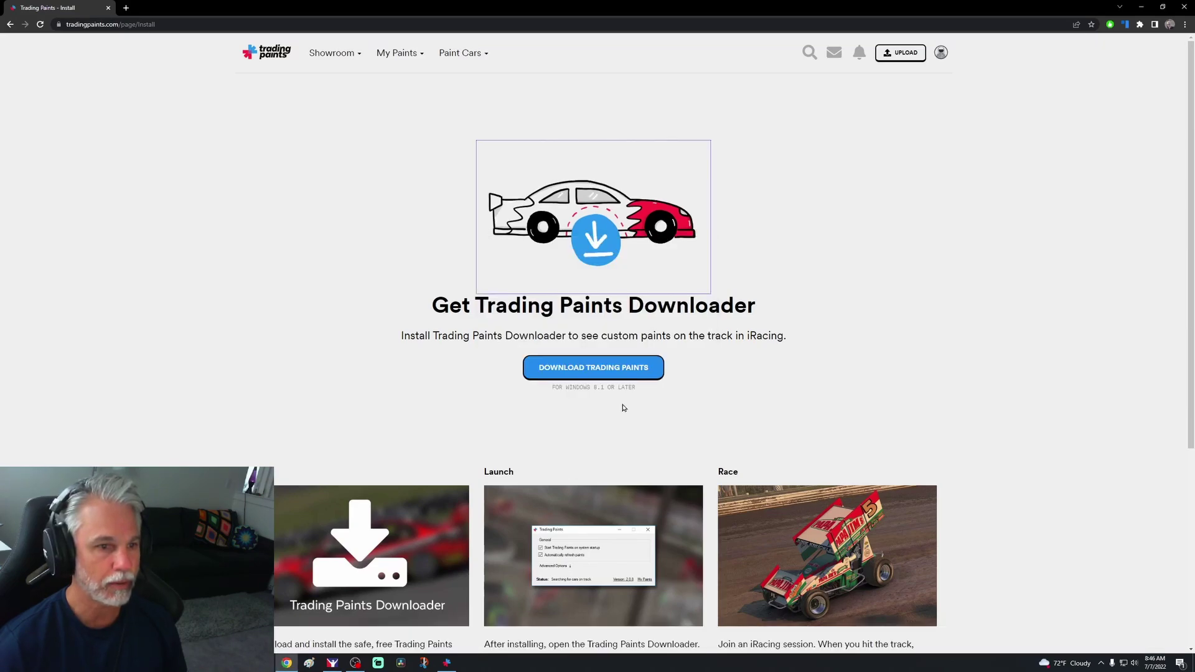
pyautogui.scroll(-5, 615, 404)
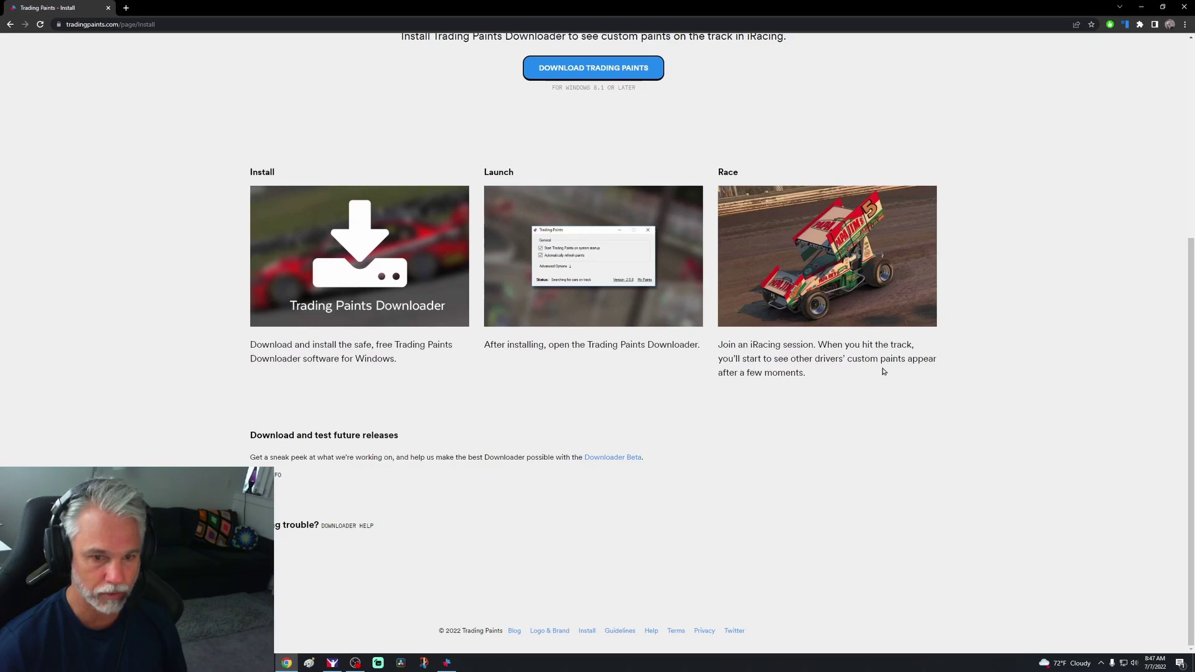
pyautogui.scroll(3, 580, 397)
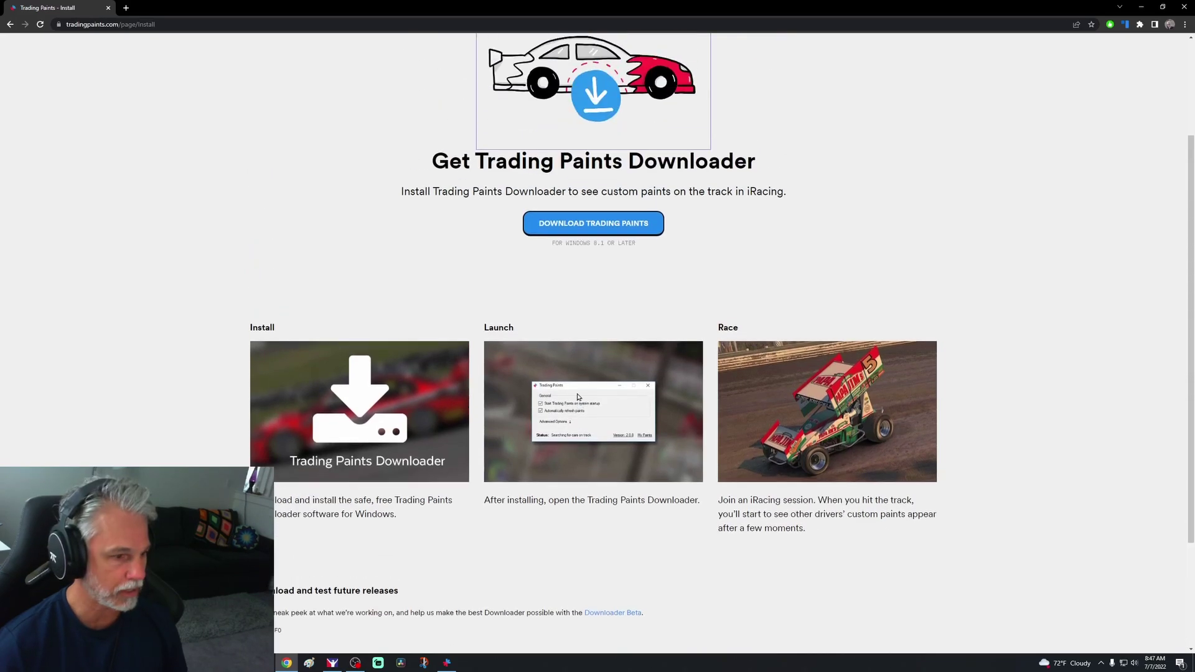
pyautogui.scroll(-3, 576, 396)
pyautogui.scroll(5, 572, 392)
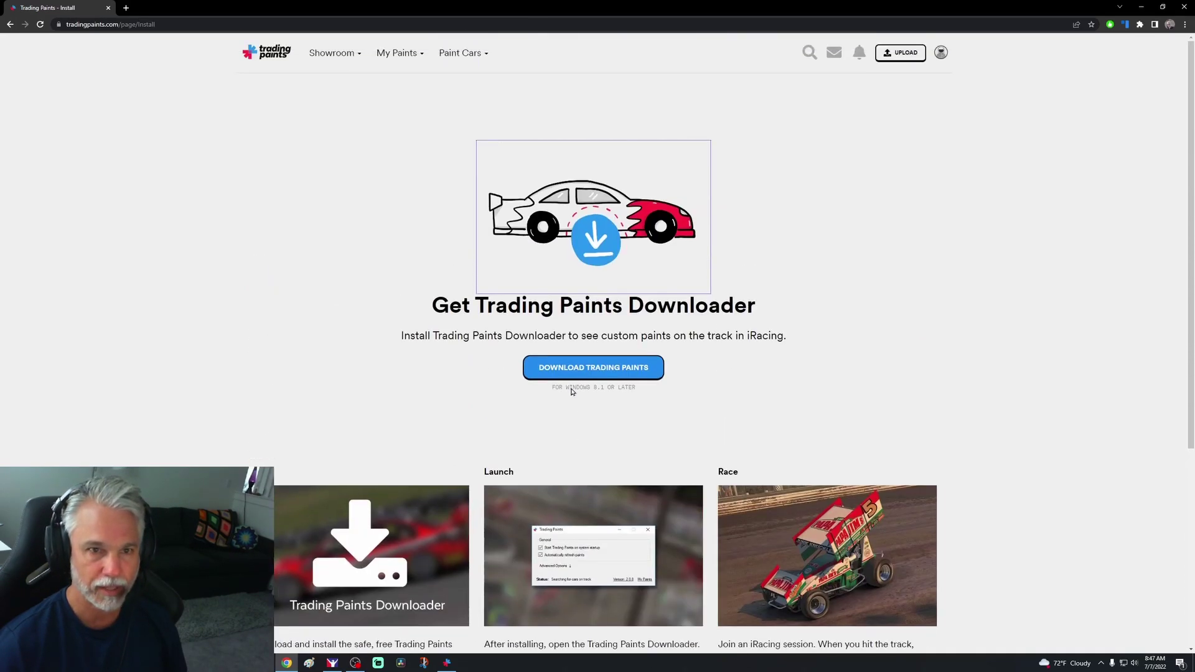
# View Showroom, My Showroom Paints and the Paint Builder page, ending back on Showroom.
pyautogui.click(352, 54)
pyautogui.moveTo(418, 55)
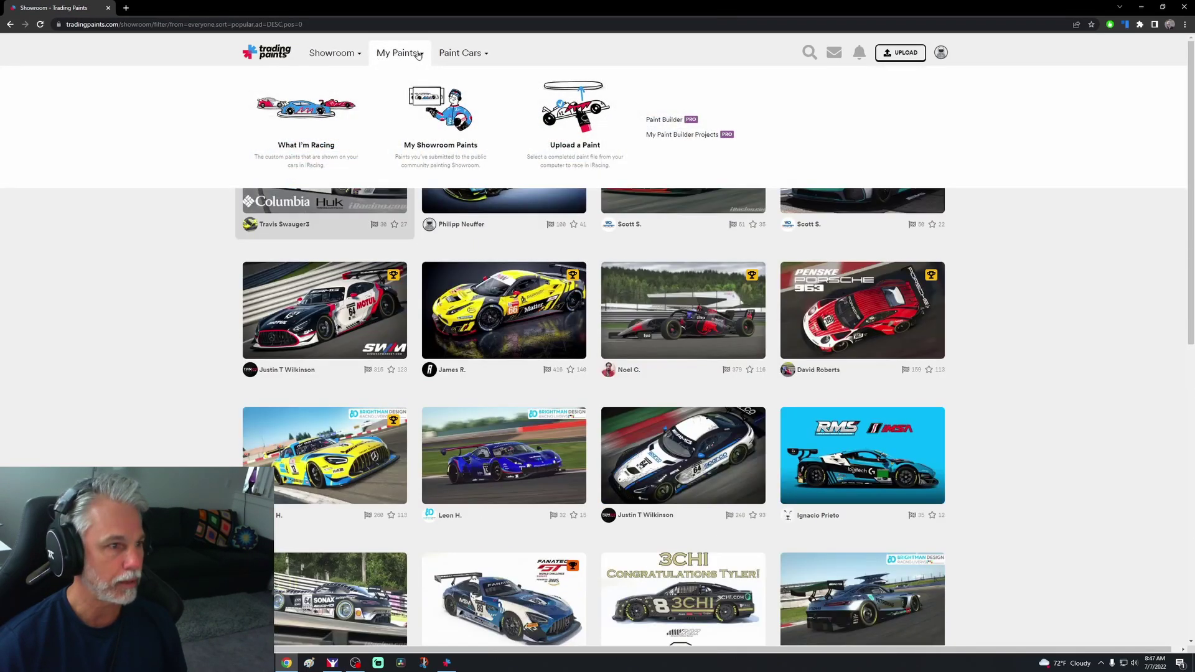
pyautogui.click(440, 144)
pyautogui.click(465, 55)
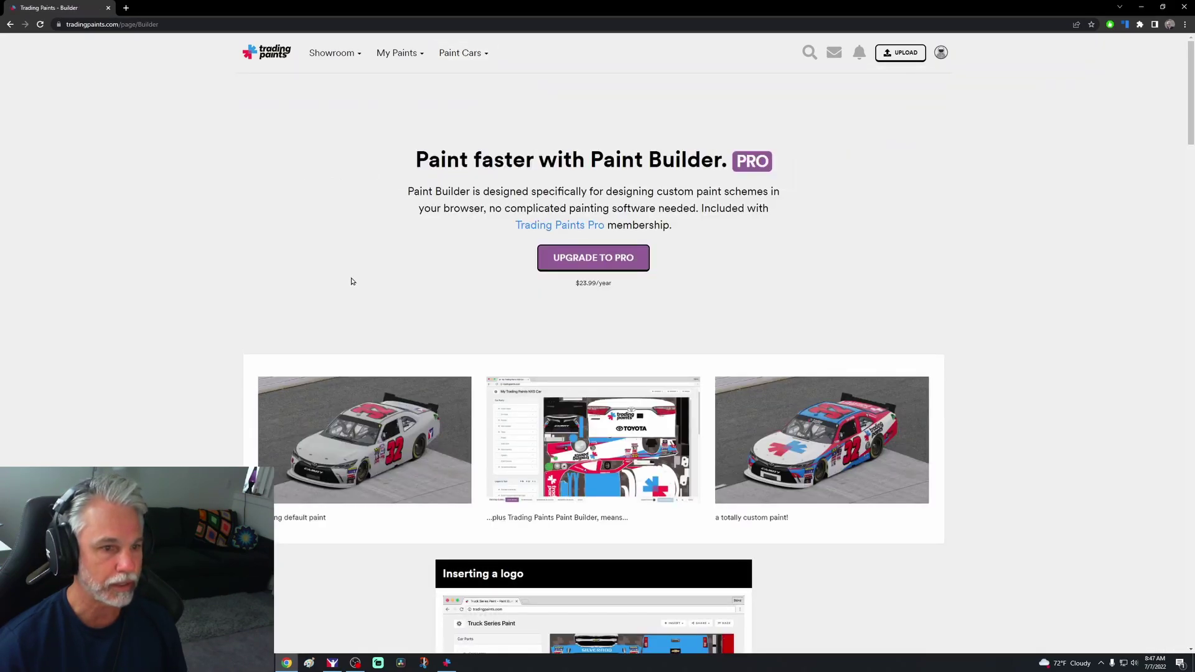
pyautogui.scroll(-20, 352, 282)
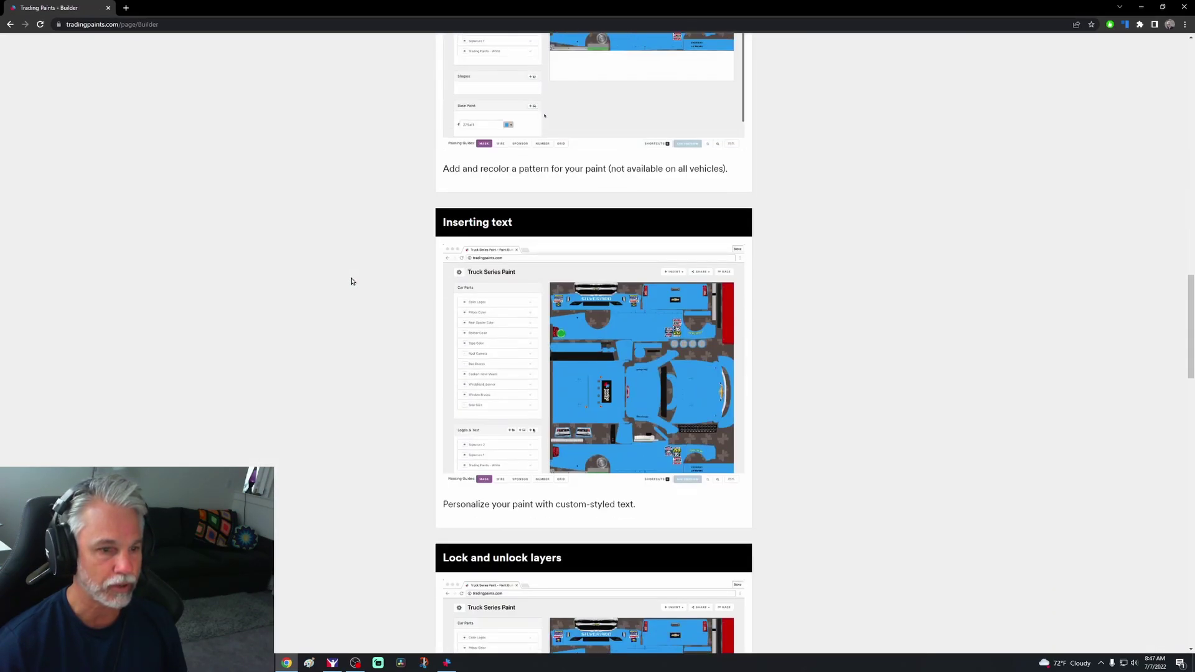
pyautogui.scroll(20, 352, 282)
pyautogui.click(347, 53)
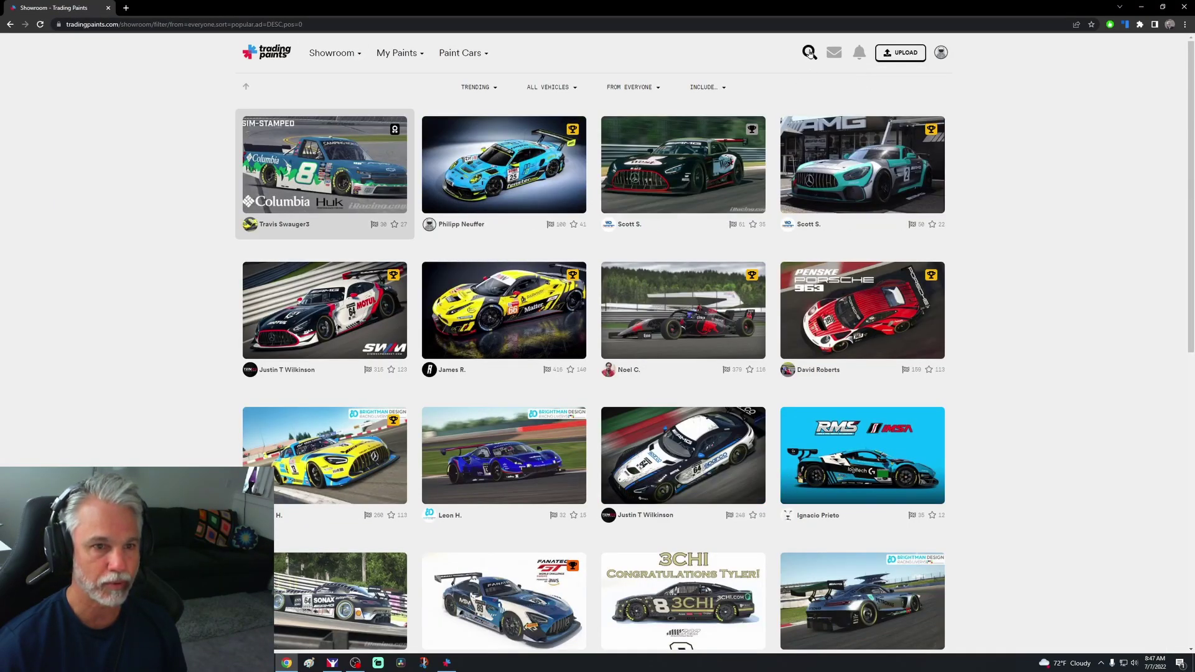
# Search the Showroom for 'solstice' and scroll through the matching paints.
pyautogui.click(809, 52)
pyautogui.write('solstice')
pyautogui.press('Return')
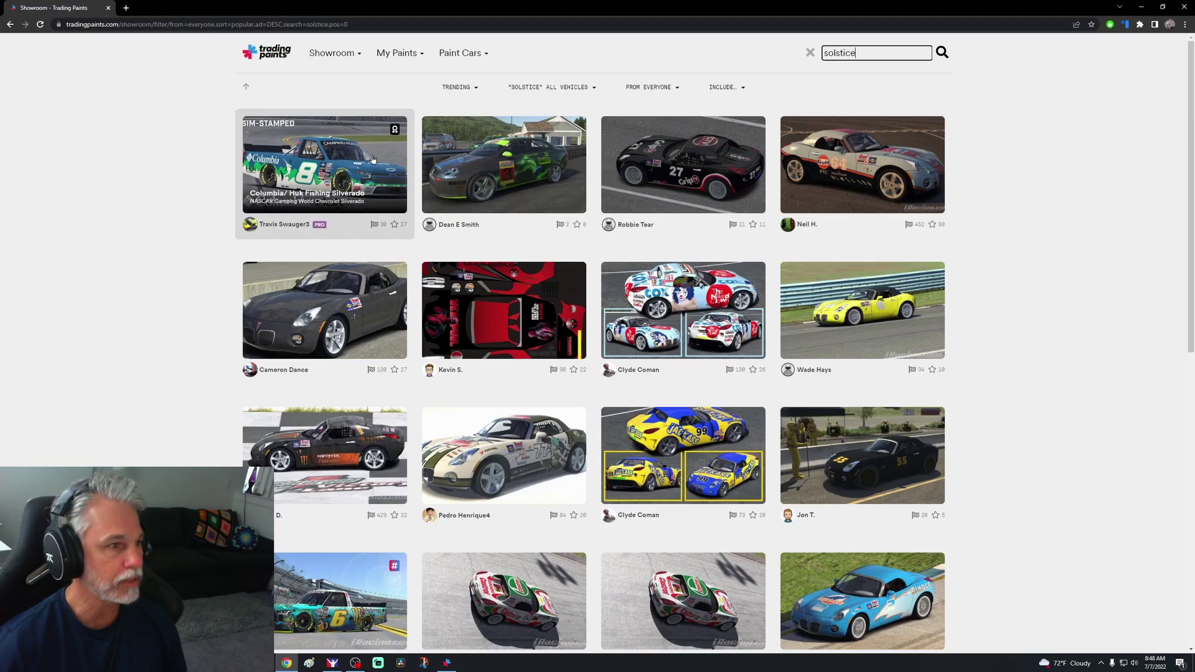
pyautogui.scroll(-3, 373, 160)
pyautogui.scroll(-11, 517, 224)
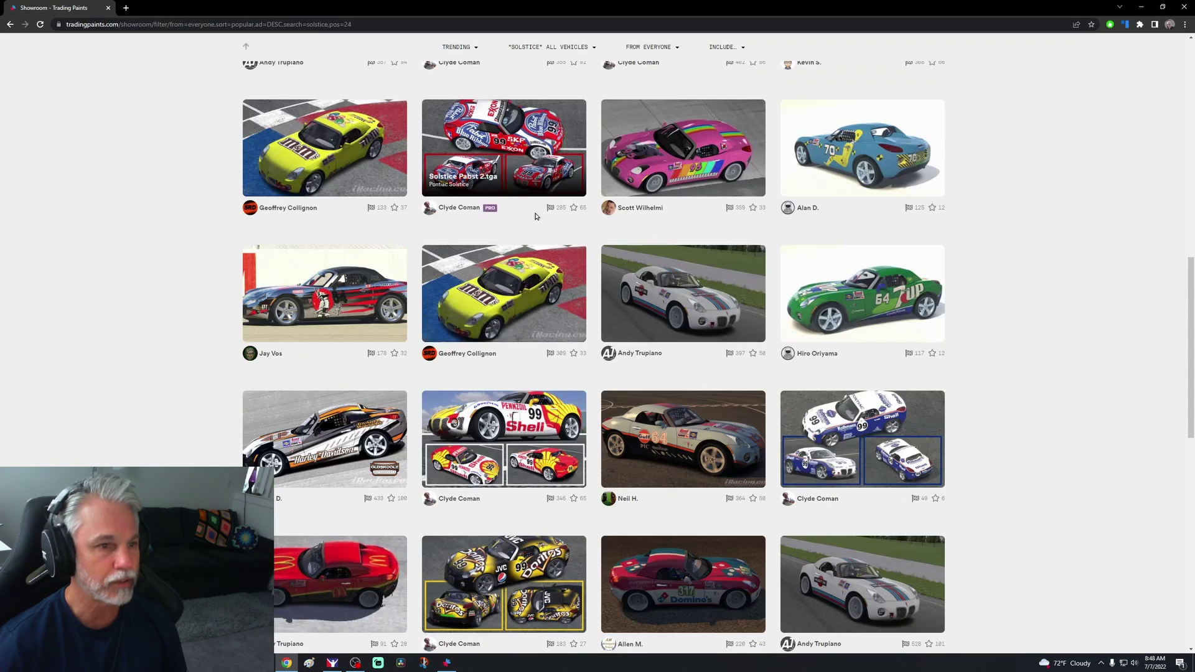
pyautogui.scroll(-5, 557, 214)
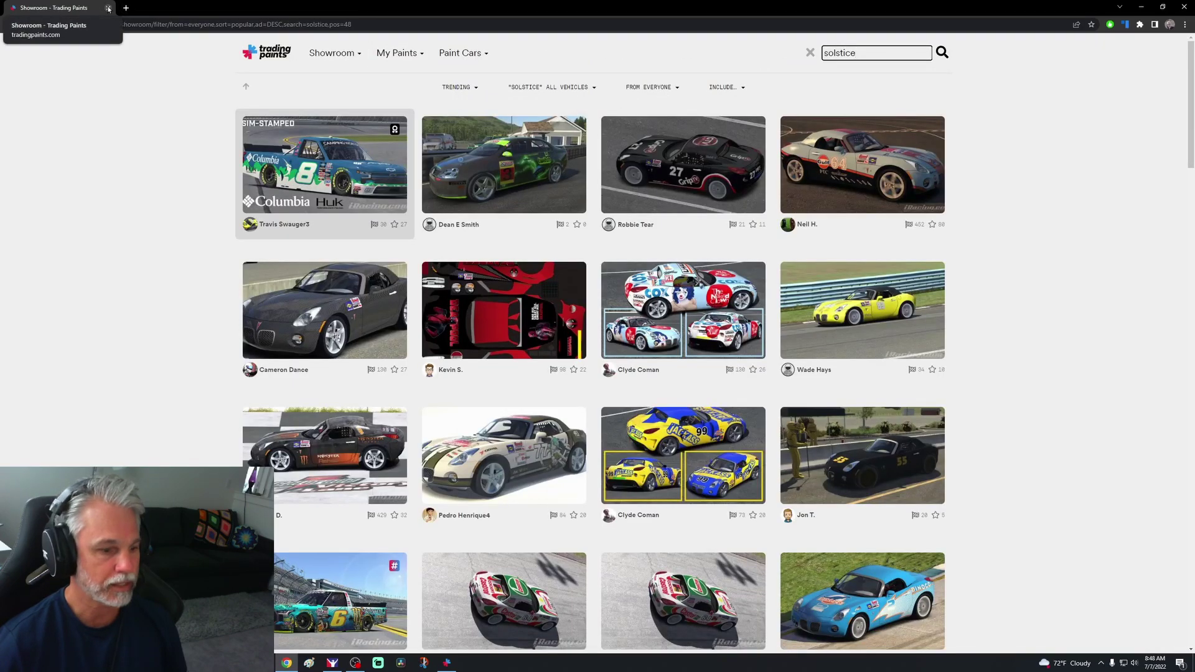
# Close Chrome and the Trading Paints window, then bring the iRacing UI forward.
pyautogui.click(108, 8)
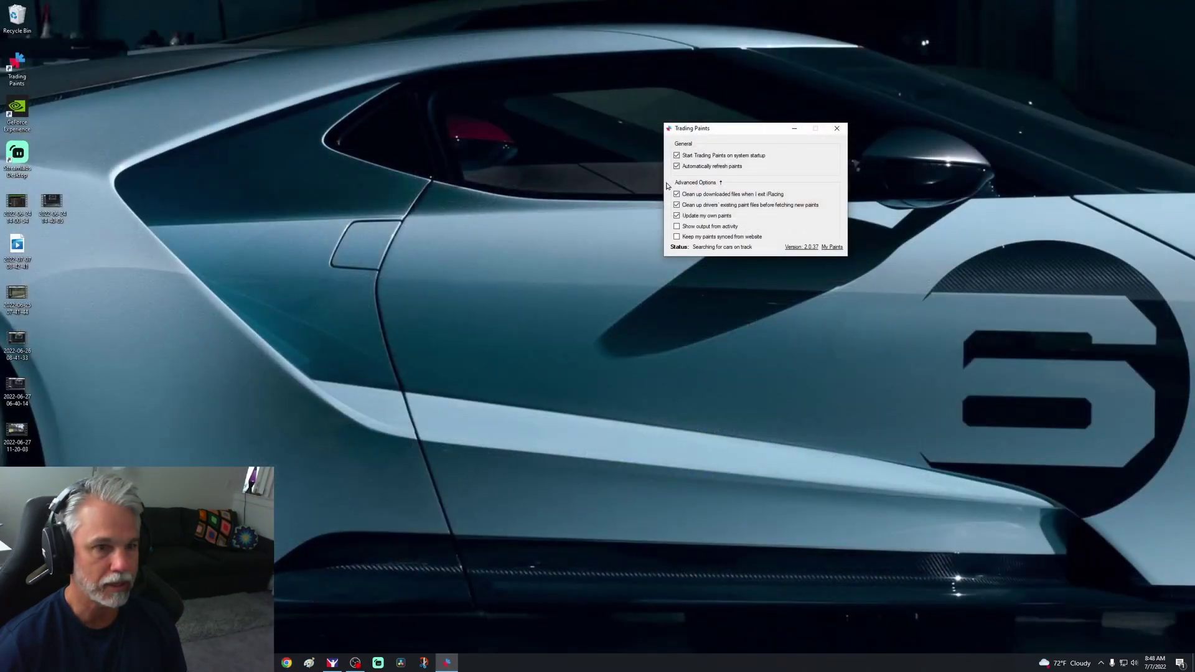
pyautogui.click(837, 129)
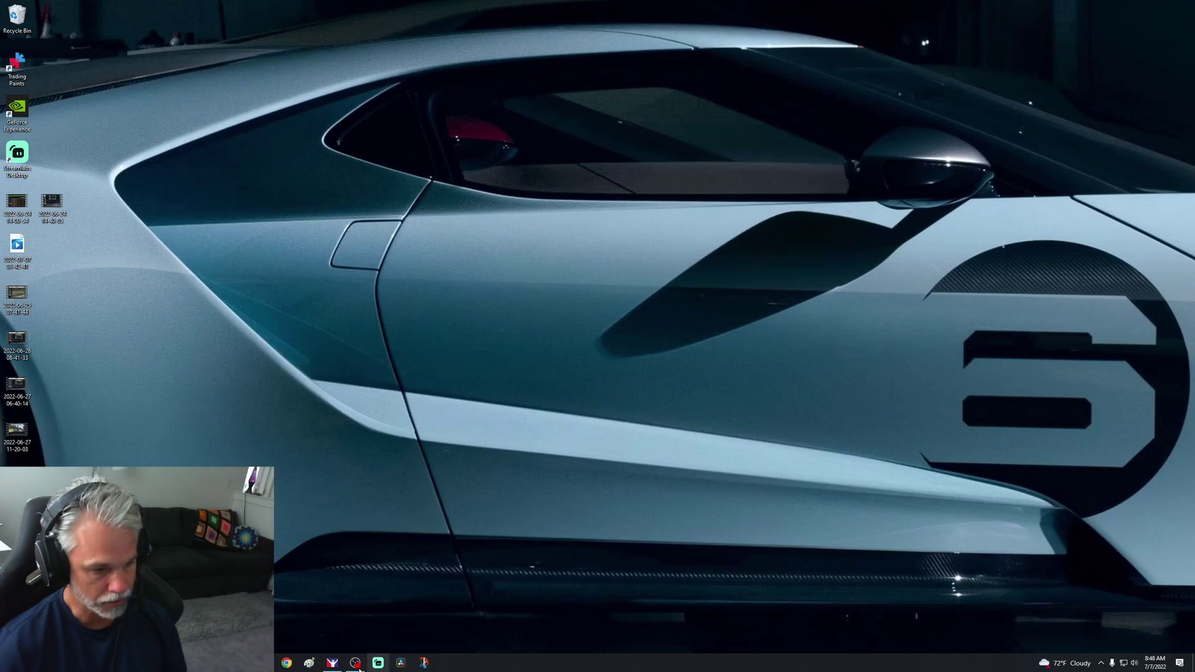
pyautogui.click(332, 663)
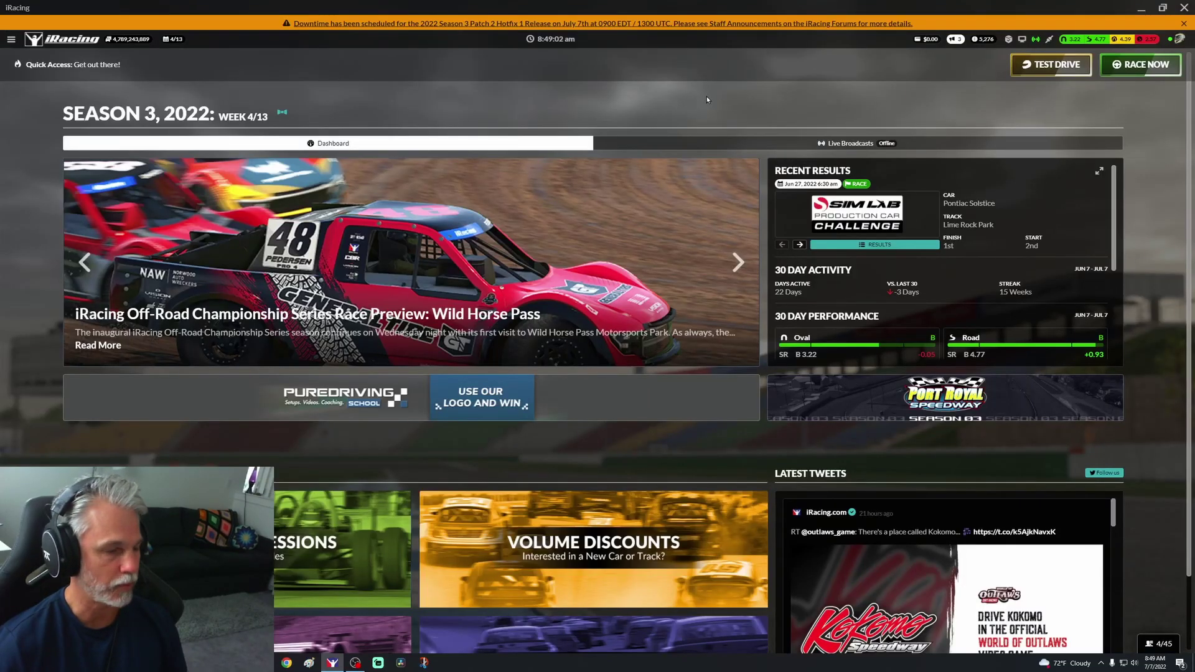